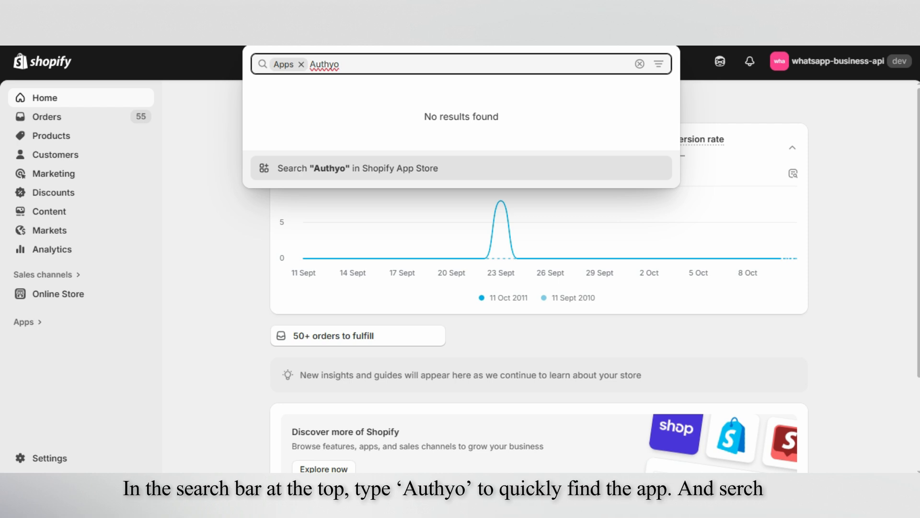
# Install the Authyo app from its App Store listing, approving the requested data access
pyautogui.click(147, 187)
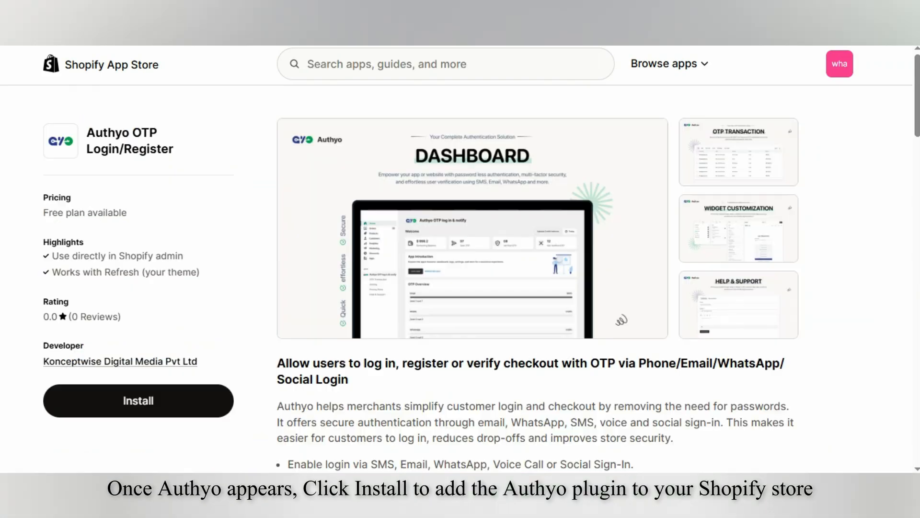
pyautogui.click(138, 400)
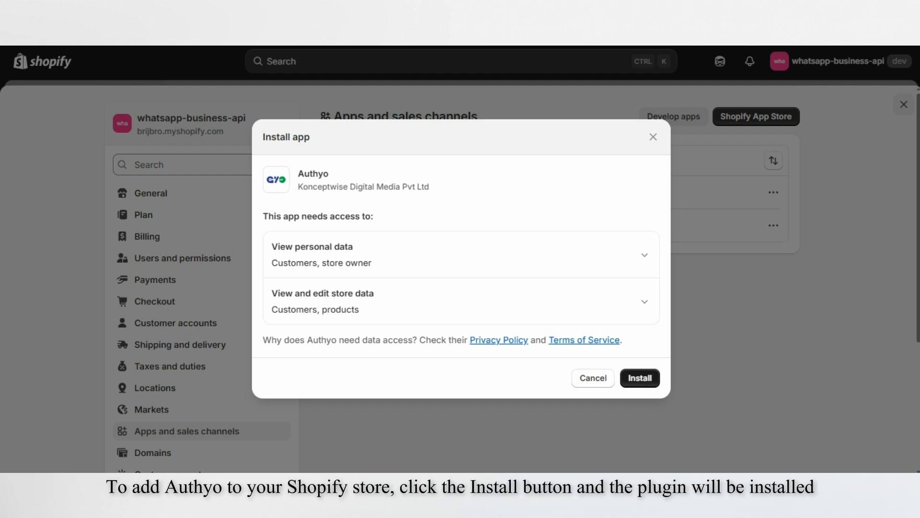
pyautogui.click(639, 377)
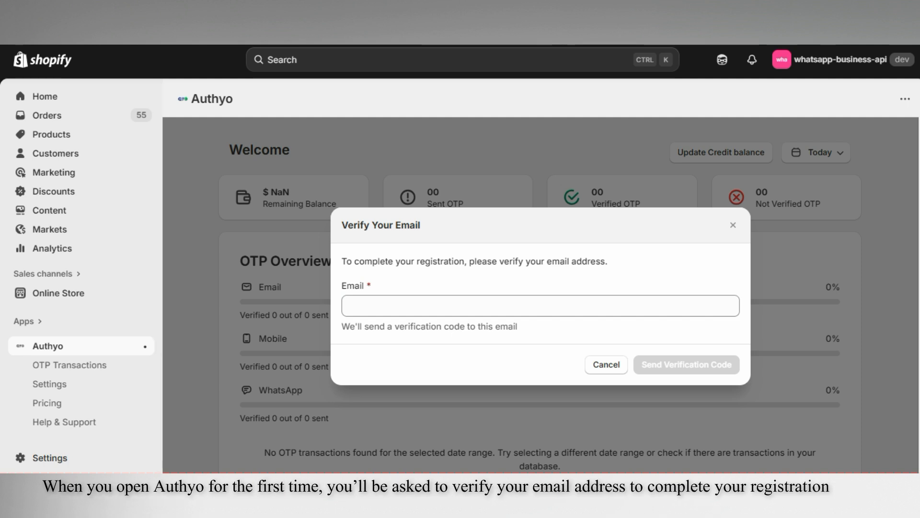
# Enter the registration e-mail address in the Verify Your Email field
pyautogui.click(350, 305)
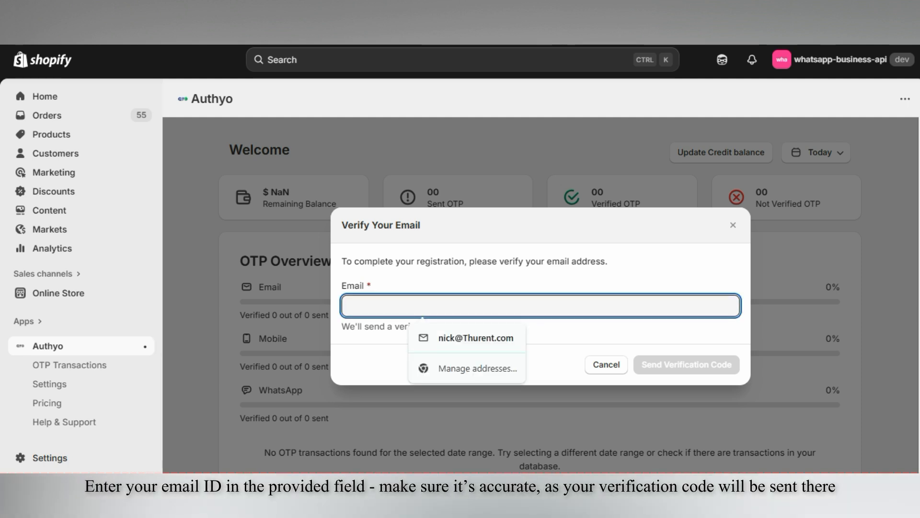
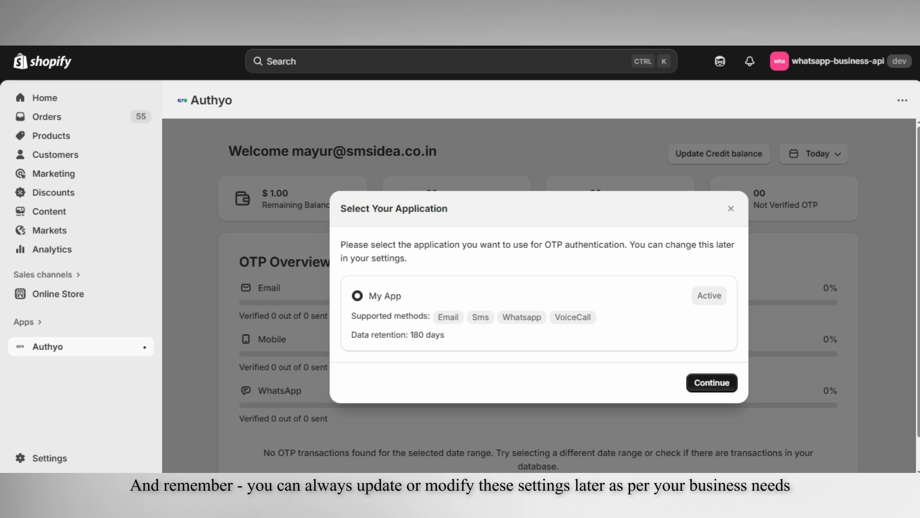
# Continue with My App selected as the OTP application
pyautogui.click(712, 383)
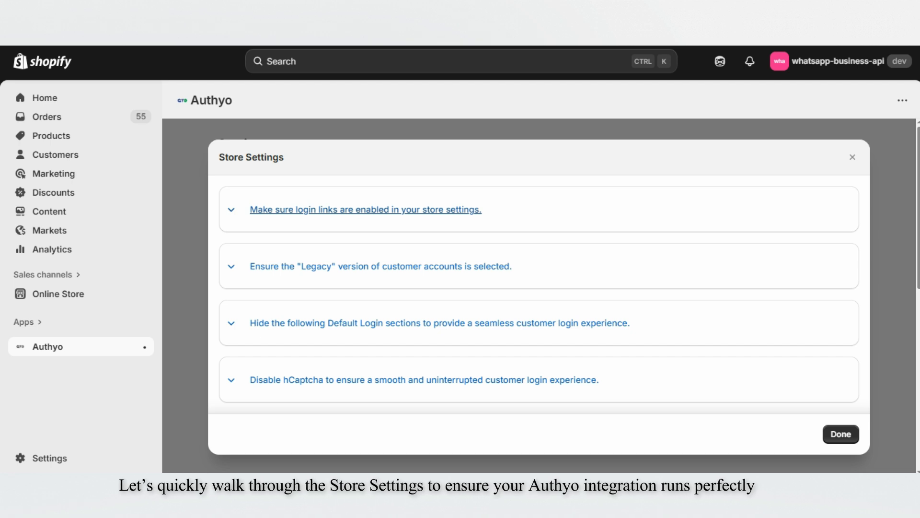
# Read the login links, Legacy customer accounts, default login sections and hCaptcha checklist instructions
pyautogui.click(365, 209)
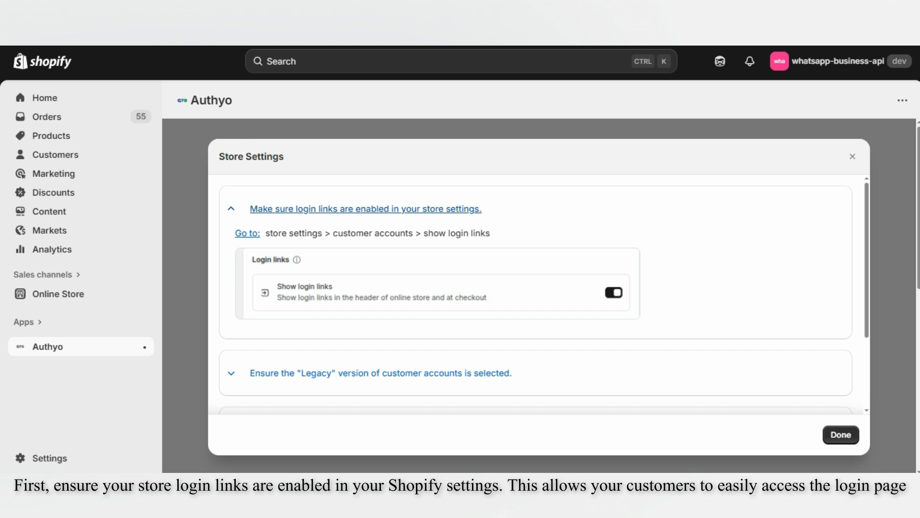
pyautogui.click(366, 208)
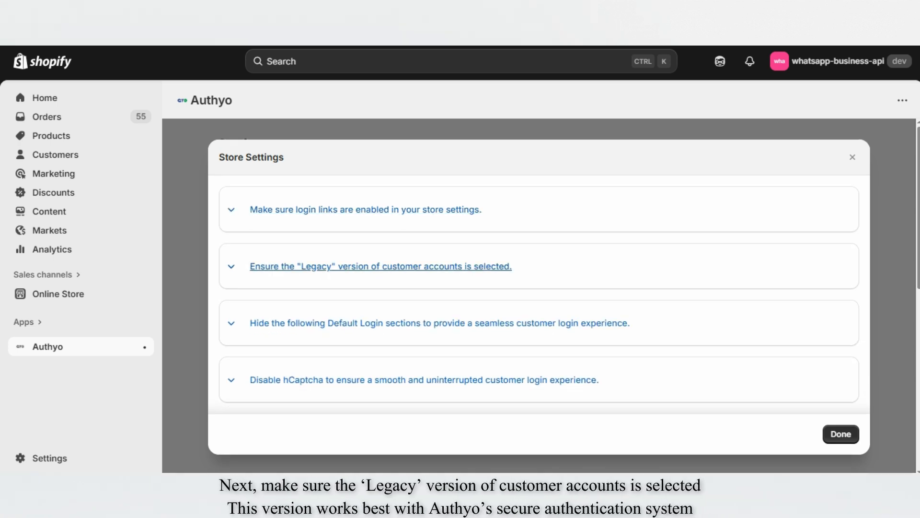
pyautogui.click(380, 266)
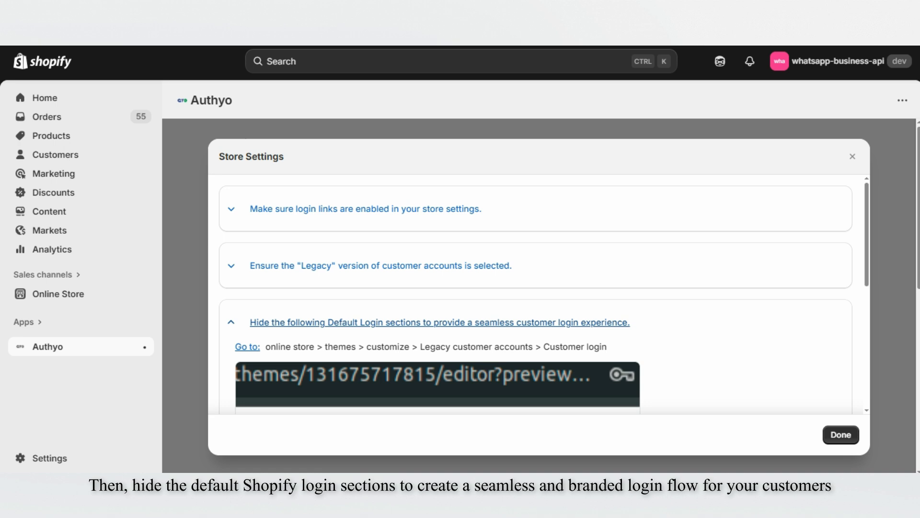
pyautogui.scroll(-1, 539, 293)
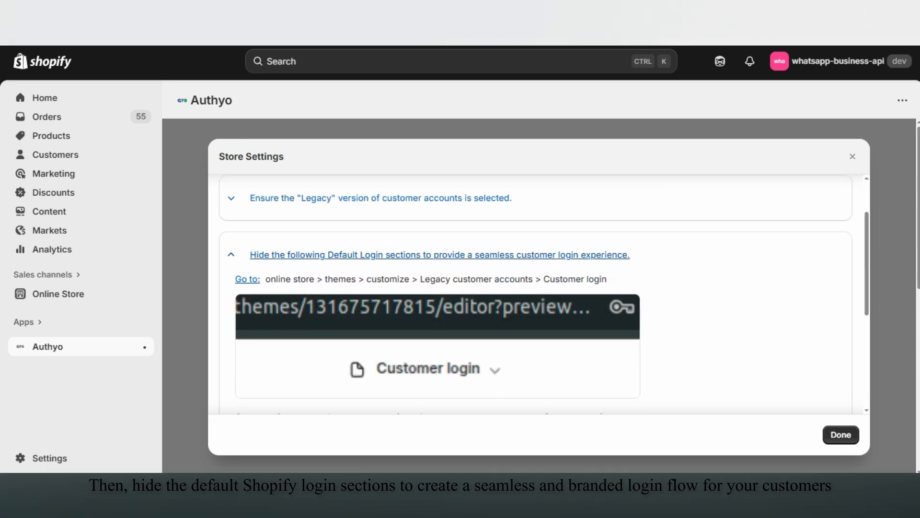
pyautogui.click(455, 255)
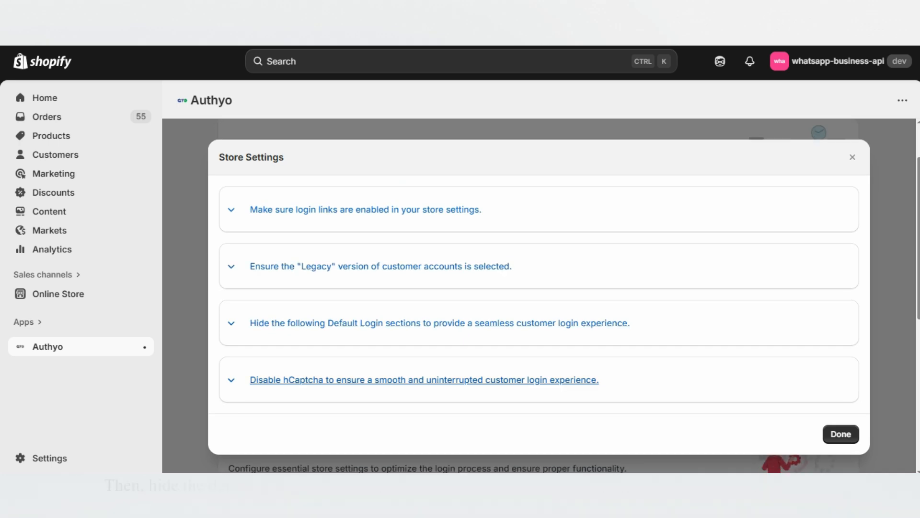
pyautogui.click(424, 379)
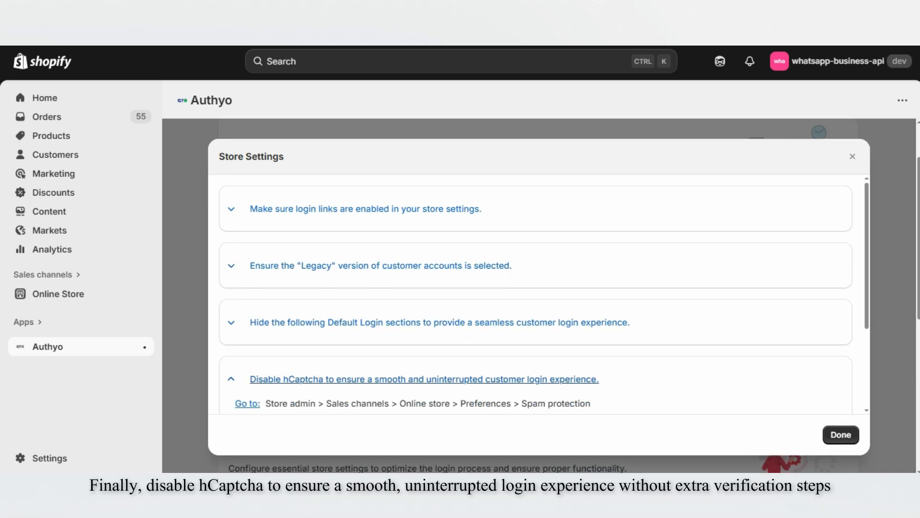
pyautogui.scroll(-2, 539, 294)
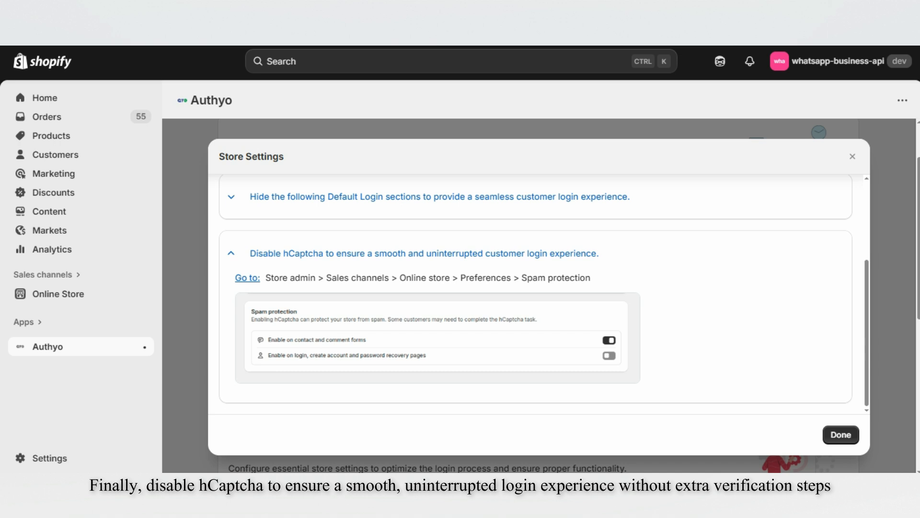
pyautogui.click(424, 253)
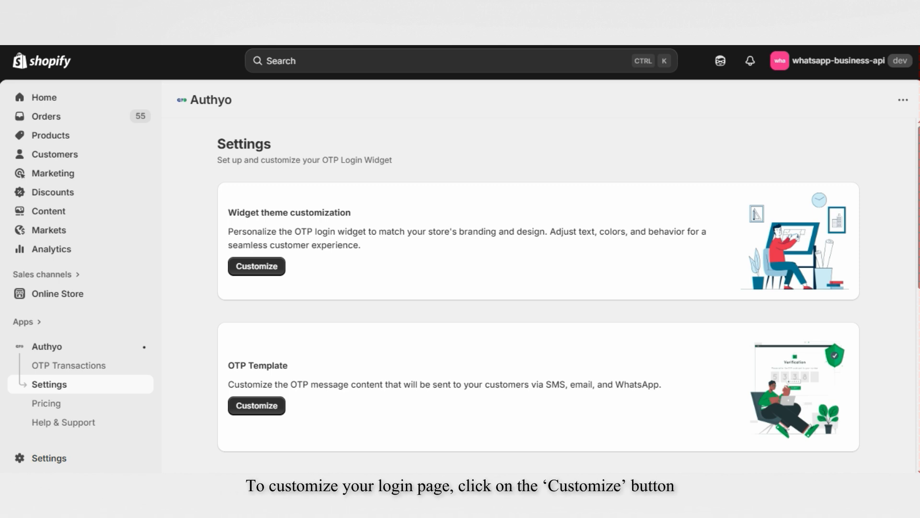
# Open the Page View editor from Widget theme customization
pyautogui.click(256, 266)
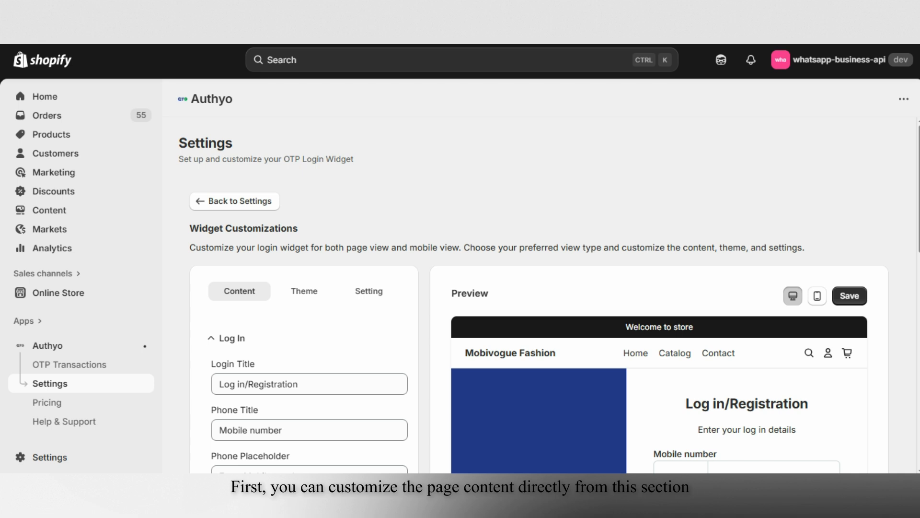
# Expand the Verify and Account Details text settings in the Content panel
pyautogui.scroll(-2, 541, 287)
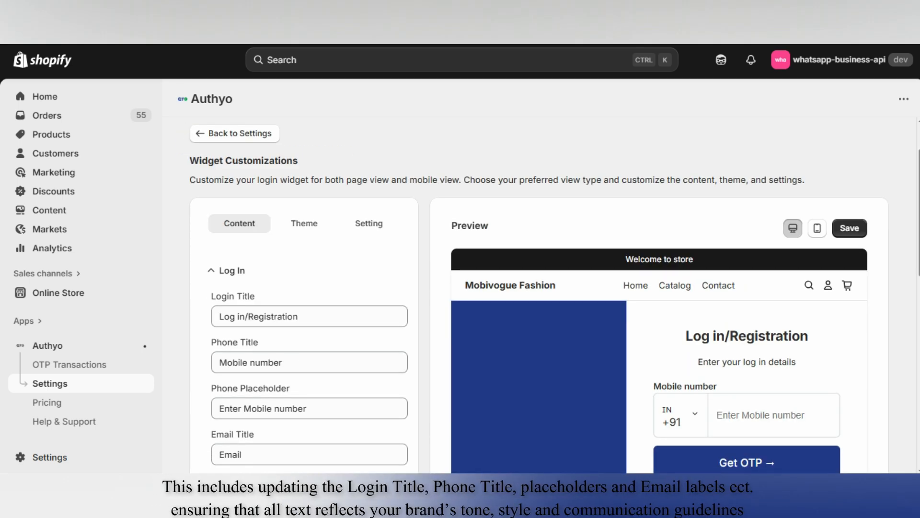
pyautogui.scroll(-2, 541, 287)
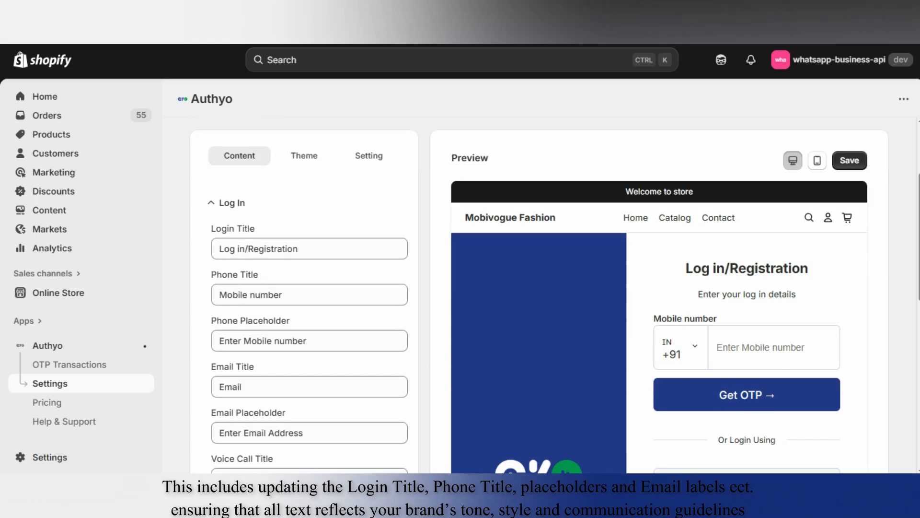
pyautogui.scroll(-2, 540, 287)
pyautogui.scroll(-10, 541, 288)
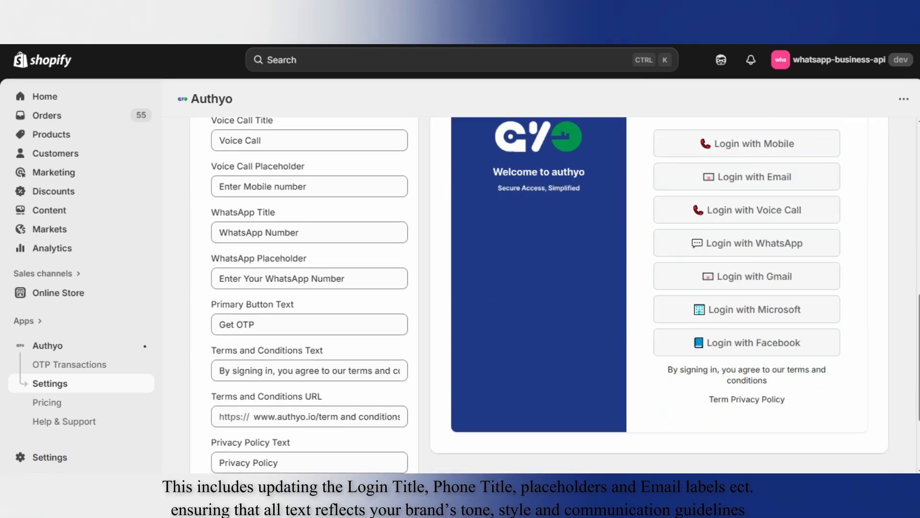
pyautogui.scroll(-4, 541, 288)
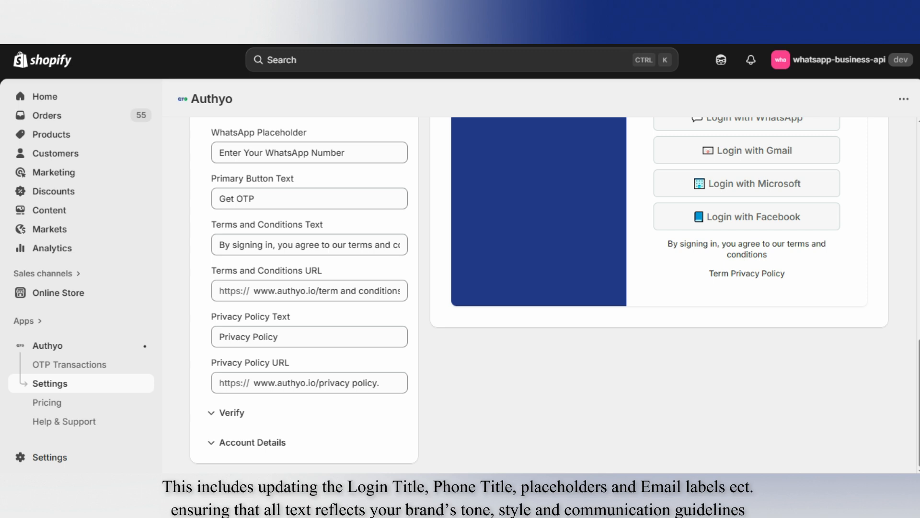
pyautogui.click(232, 413)
pyautogui.scroll(-5, 541, 288)
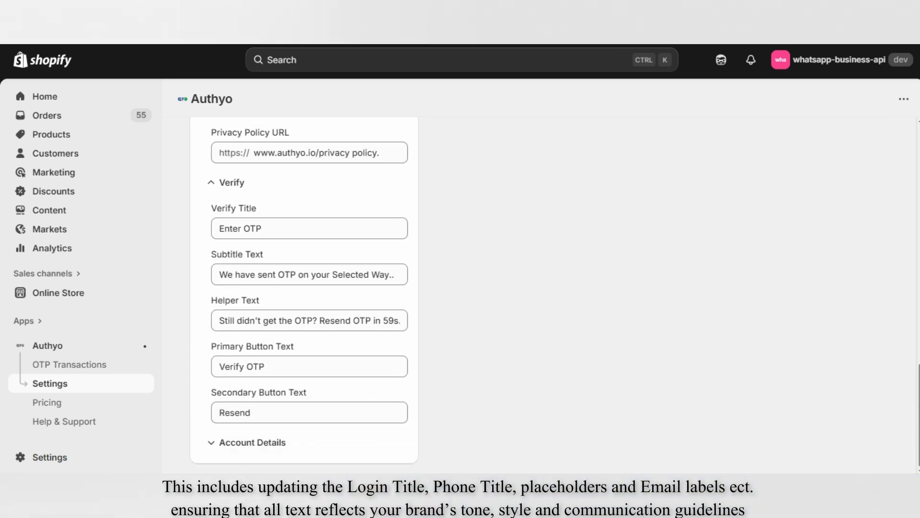
pyautogui.click(252, 443)
pyautogui.scroll(-8, 309, 287)
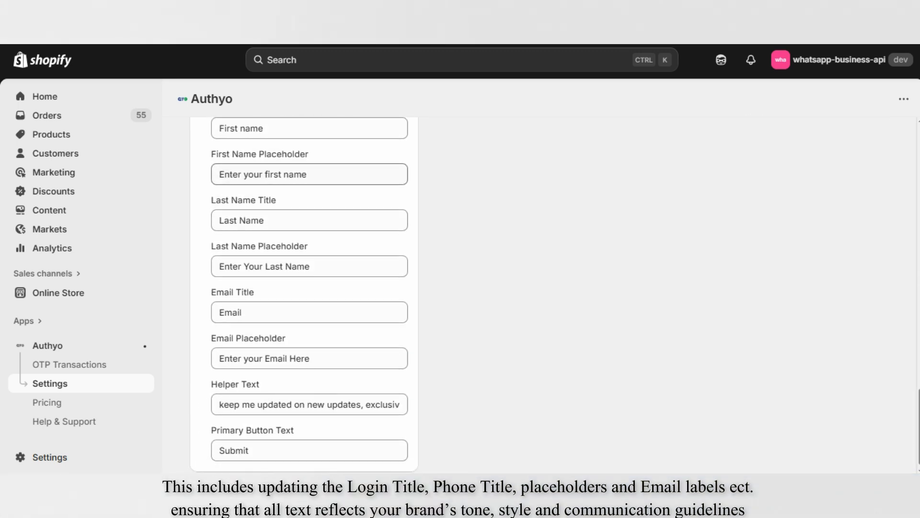
# Change the Phone Title text to 'Mobile number'
pyautogui.scroll(13, 309, 287)
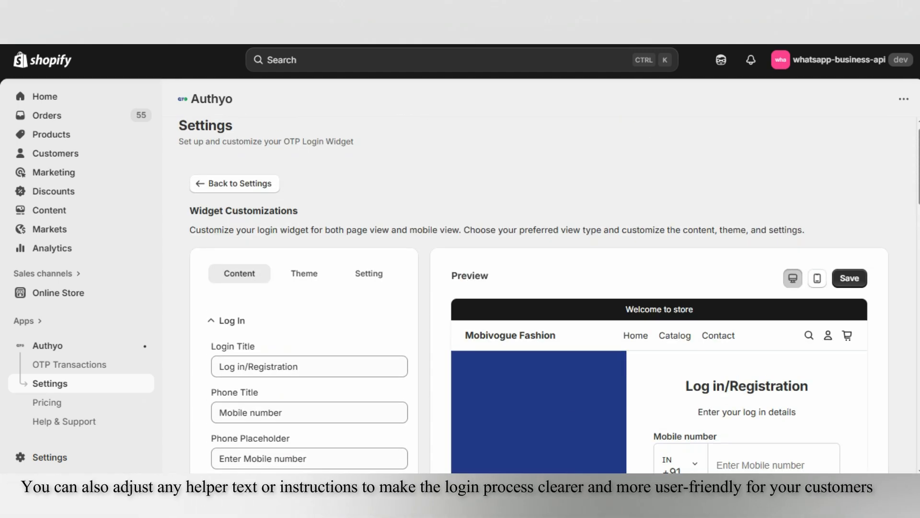
pyautogui.scroll(-2, 540, 287)
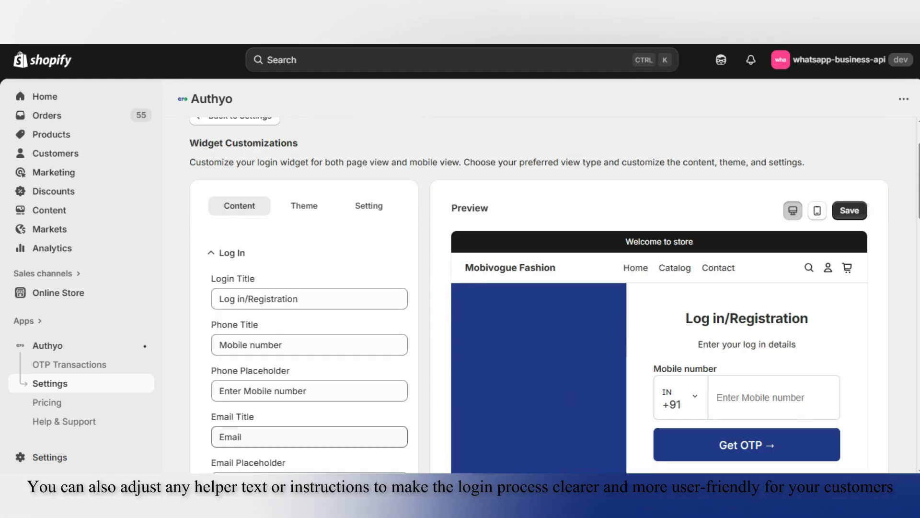
pyautogui.click(282, 345)
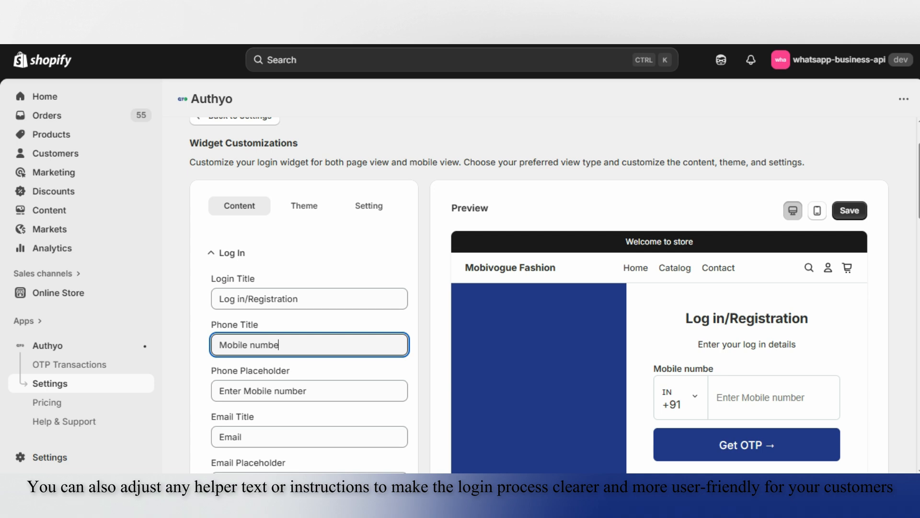
pyautogui.press('BackSpace')
pyautogui.press('BackSpace')
pyautogui.press('BackSpace')
pyautogui.press('BackSpace')
pyautogui.press('BackSpace')
pyautogui.press('BackSpace')
pyautogui.press('BackSpace')
pyautogui.press('BackSpace')
pyautogui.press('BackSpace')
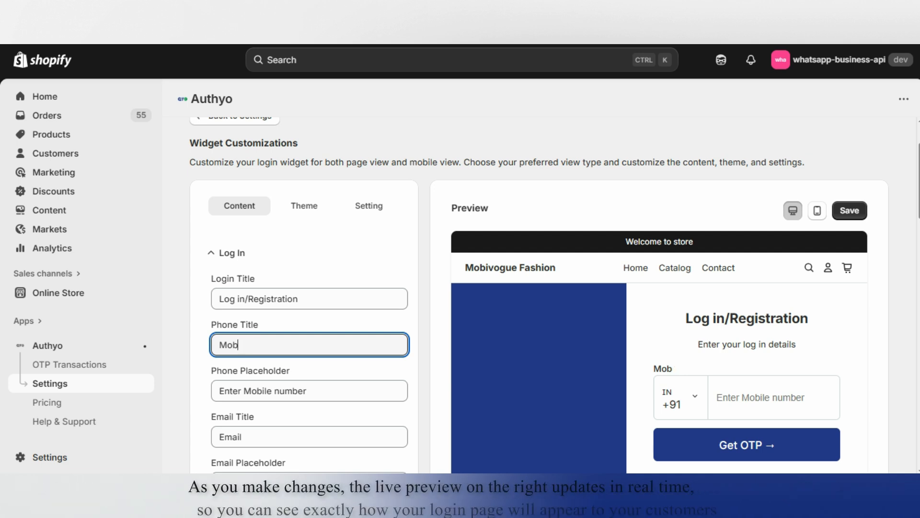
pyautogui.write('ile ')
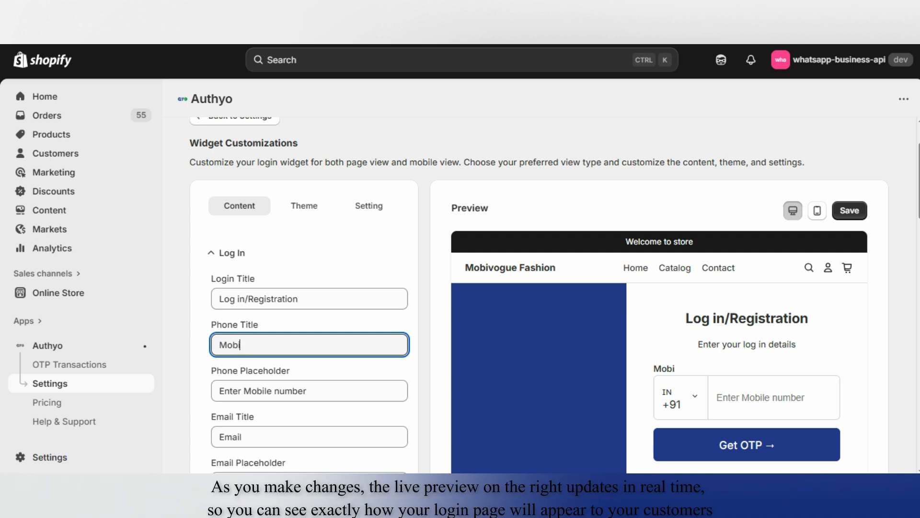
pyautogui.write('number')
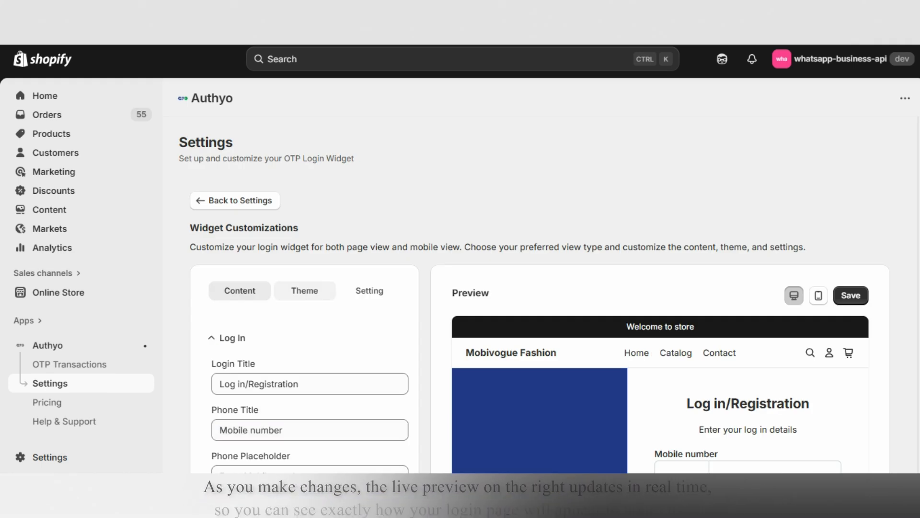
# Open the widget's Theme settings and expand the Logo section to show button colours and Show Logo
pyautogui.click(305, 291)
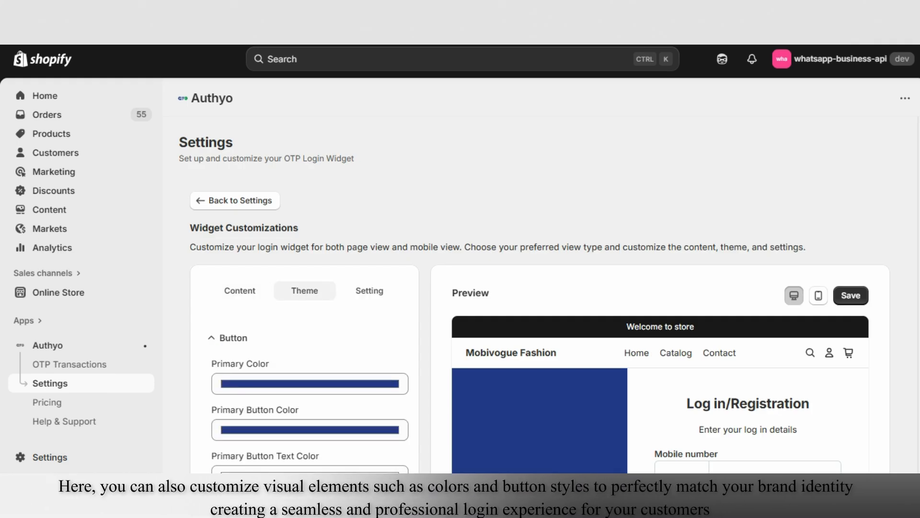
pyautogui.scroll(-2, 541, 288)
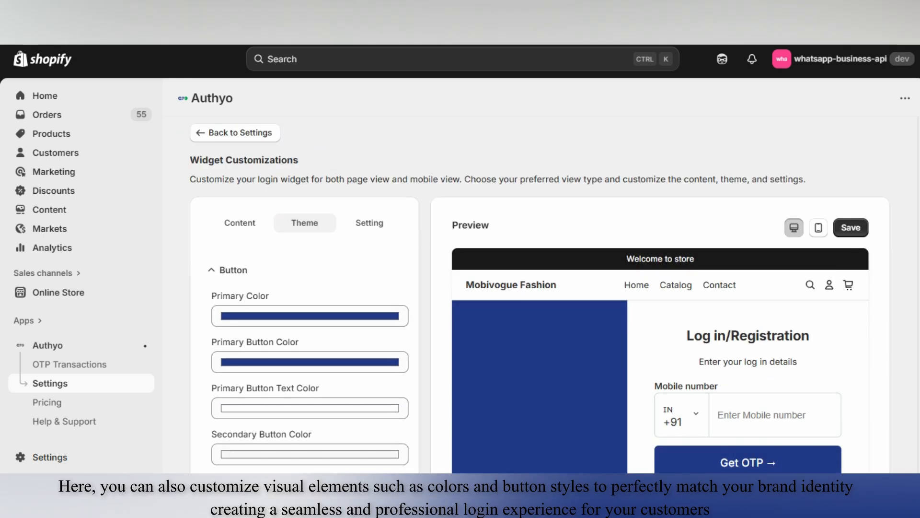
pyautogui.scroll(-2, 540, 288)
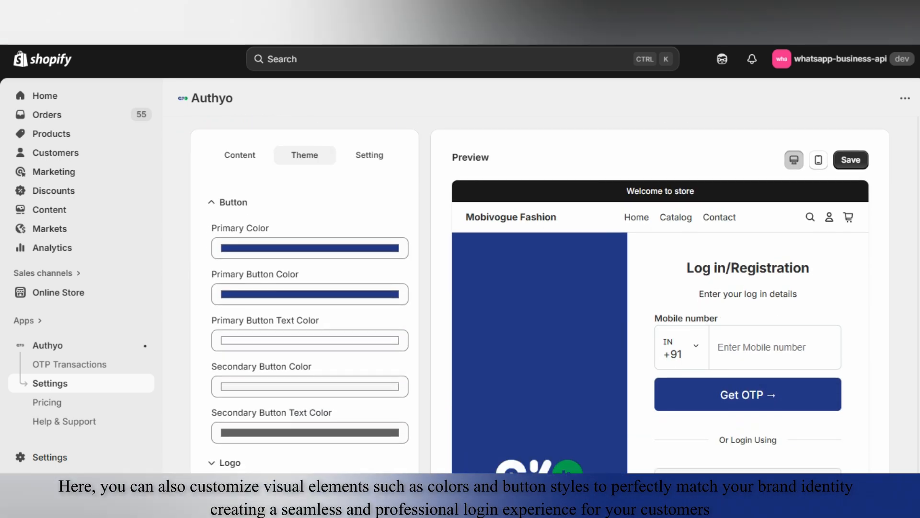
pyautogui.scroll(-2, 540, 288)
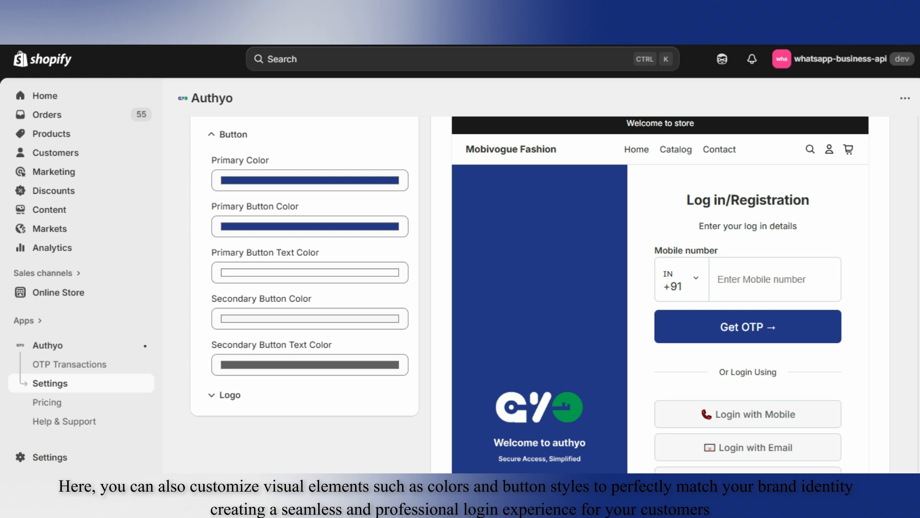
pyautogui.click(305, 394)
pyautogui.scroll(-4, 541, 288)
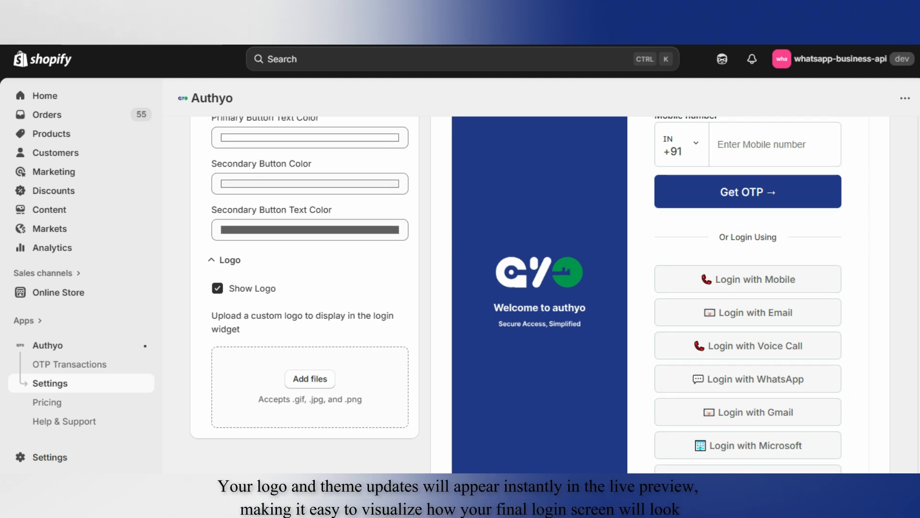
pyautogui.scroll(3, 541, 295)
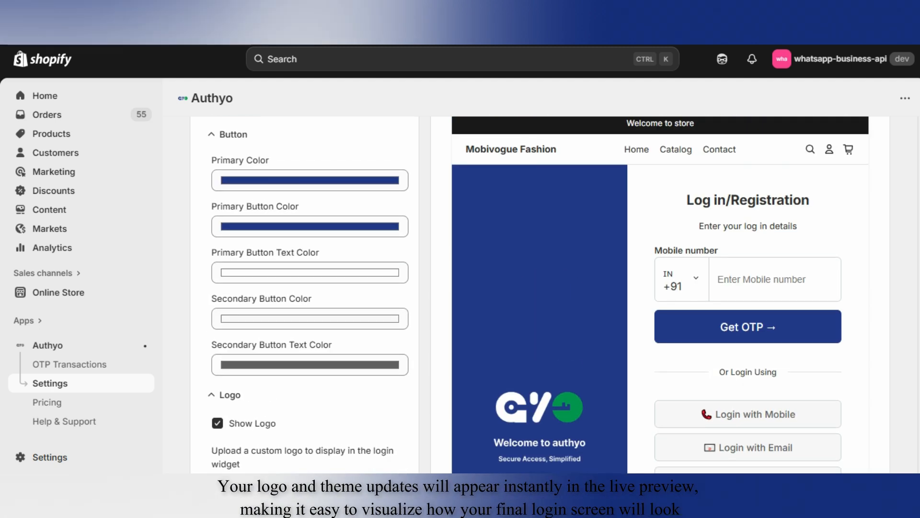
pyautogui.scroll(2, 541, 294)
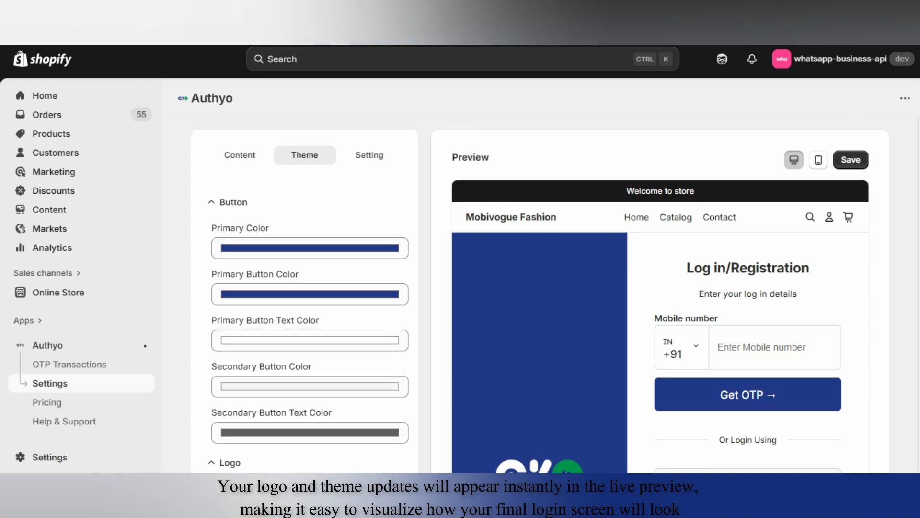
pyautogui.scroll(2, 541, 295)
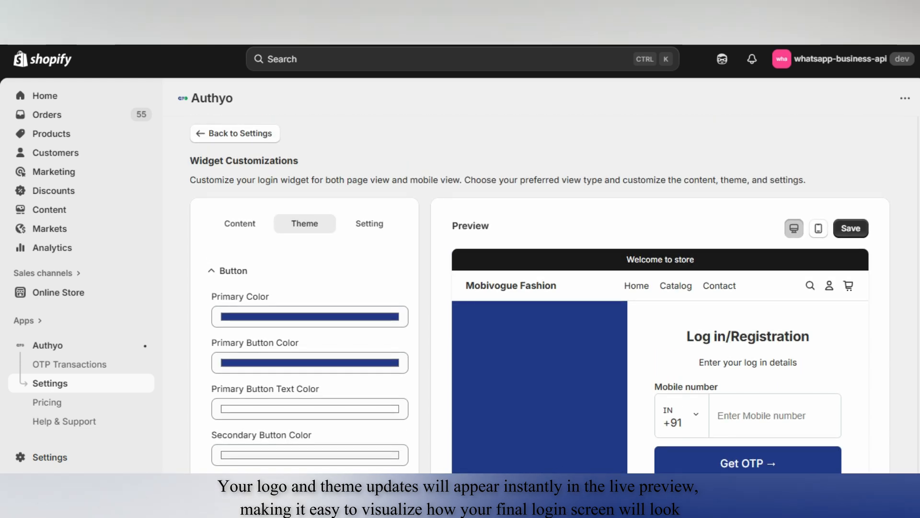
pyautogui.scroll(2, 541, 294)
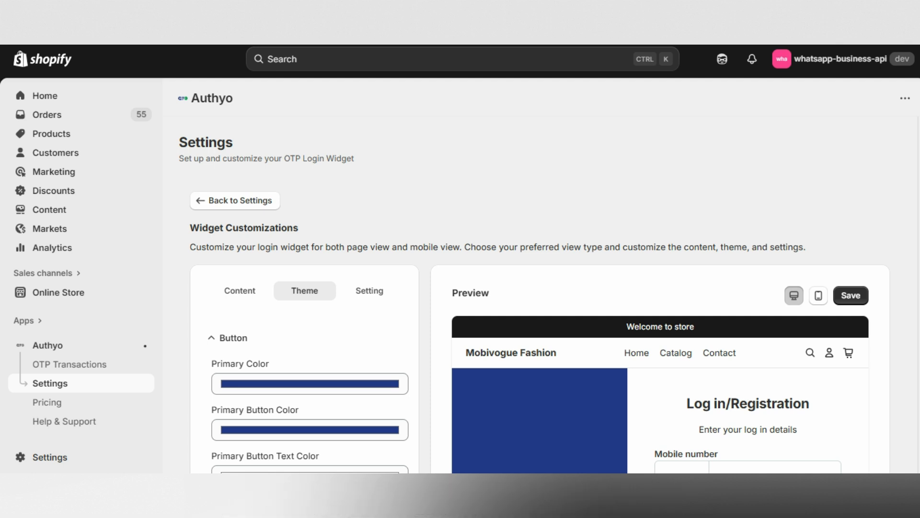
# Review the login method toggles, switching Login with Mobile off and back on so all seven stay enabled
pyautogui.click(370, 290)
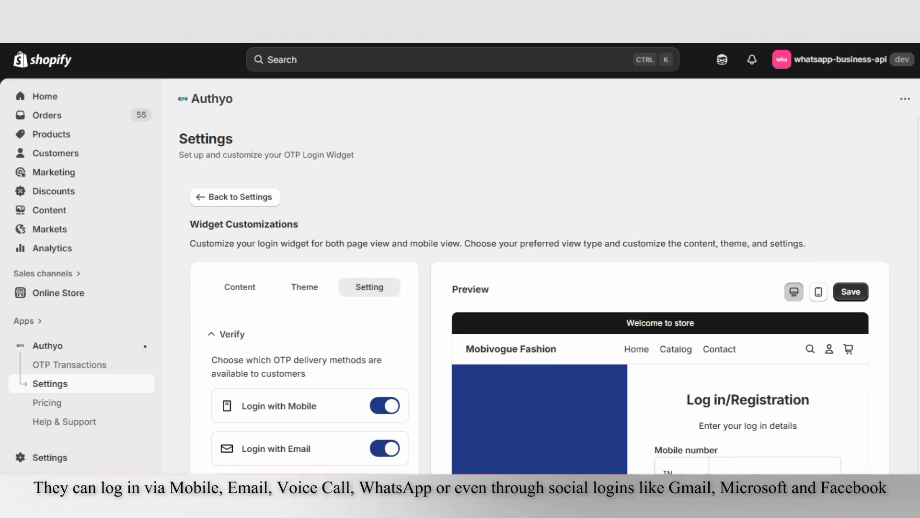
pyautogui.scroll(-2, 540, 287)
pyautogui.scroll(-5, 539, 288)
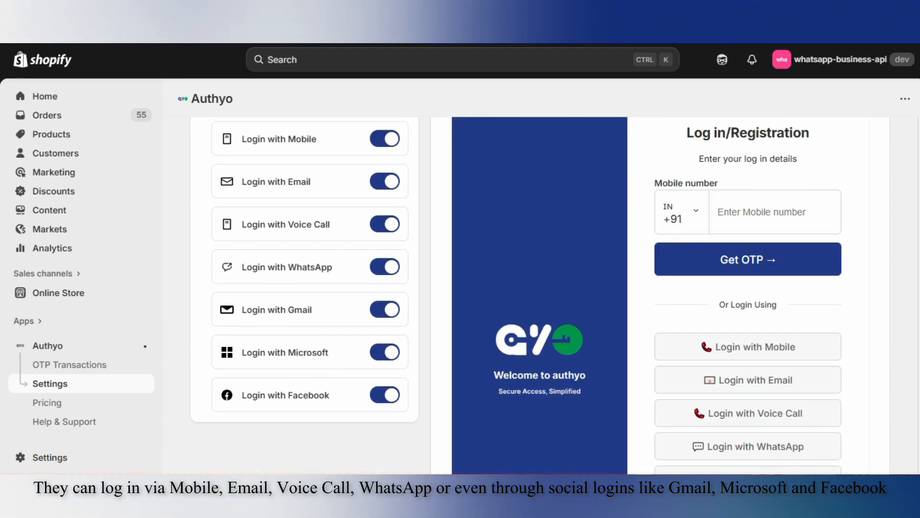
pyautogui.scroll(7, 540, 287)
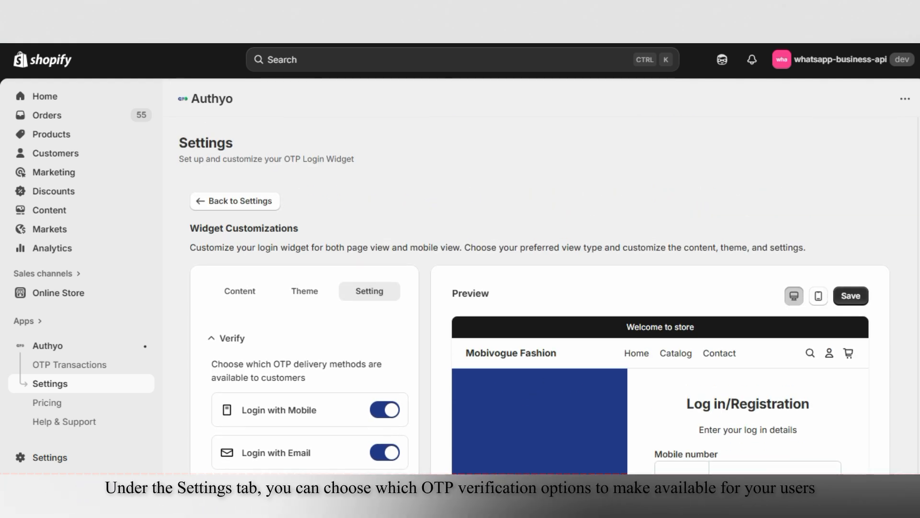
pyautogui.scroll(-2, 539, 287)
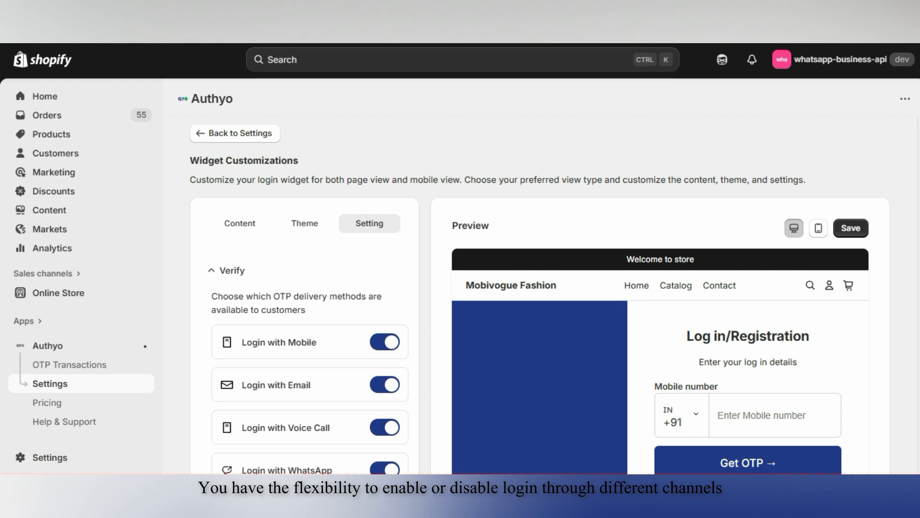
pyautogui.click(385, 342)
pyautogui.click(385, 341)
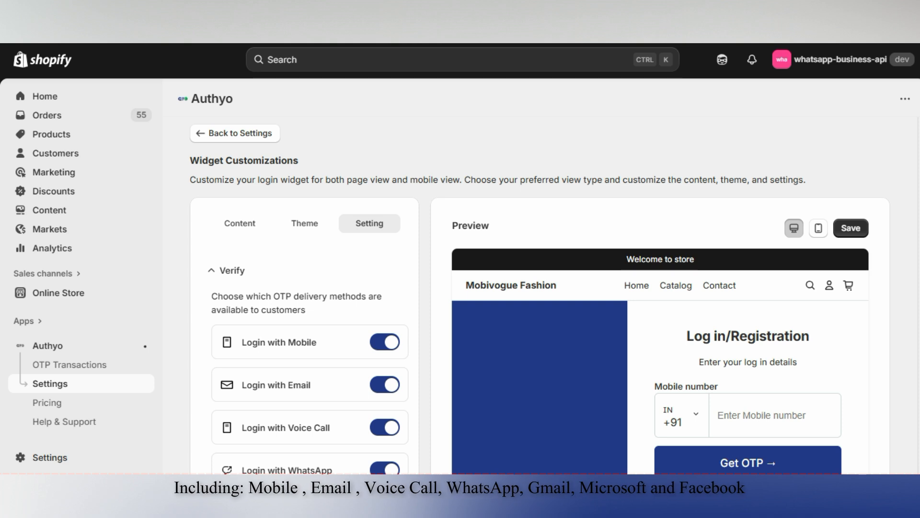
pyautogui.scroll(-3, 540, 295)
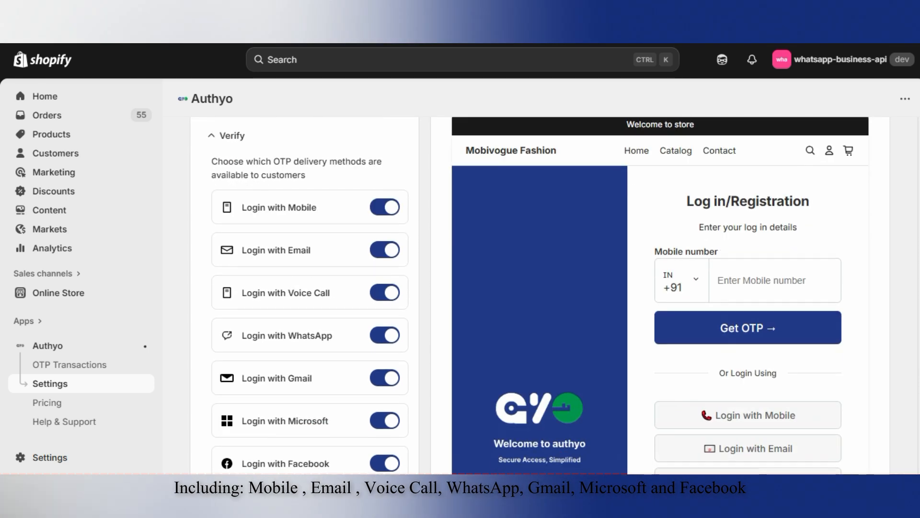
pyautogui.scroll(-2, 540, 296)
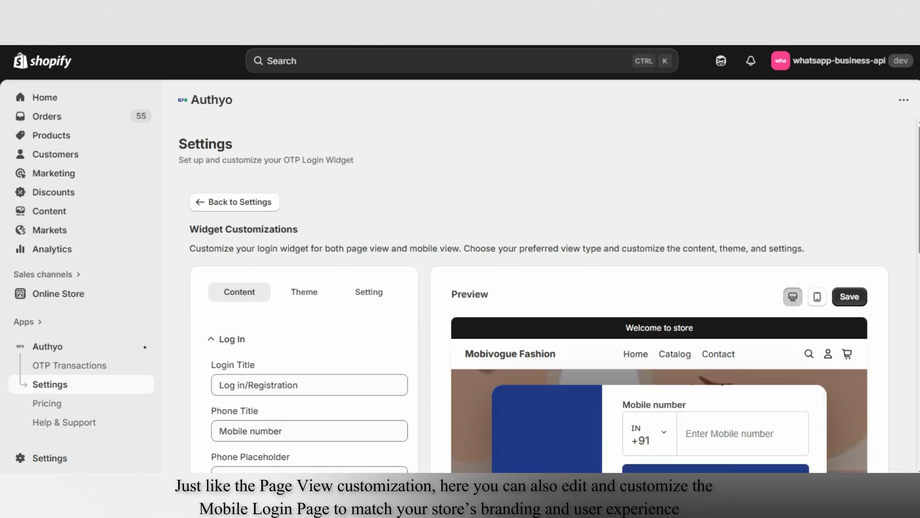
# Scroll through the Content fields, then check the widget's Theme and Setting options
pyautogui.scroll(-1, 539, 287)
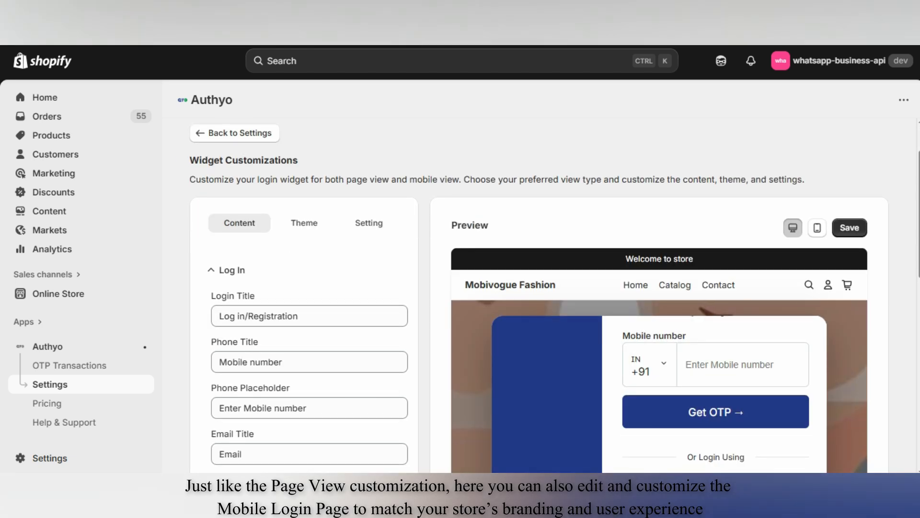
pyautogui.scroll(-3, 540, 288)
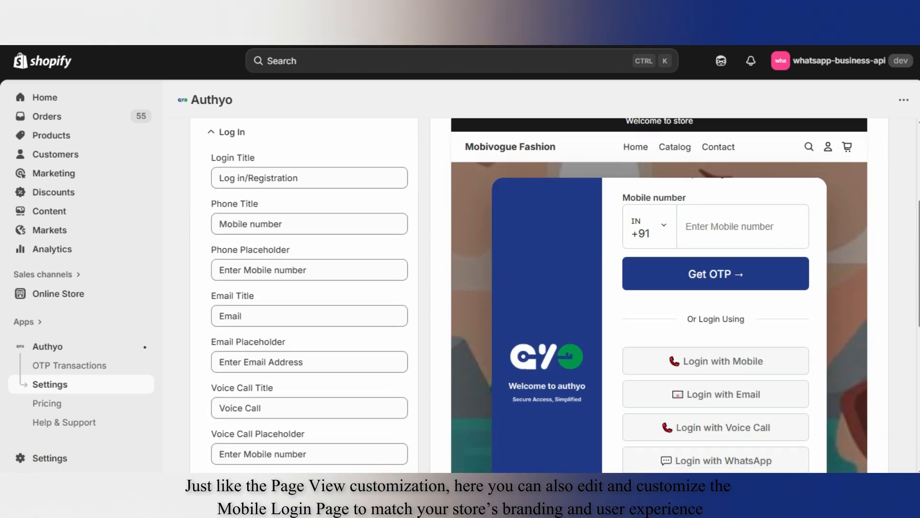
pyautogui.scroll(-3, 540, 288)
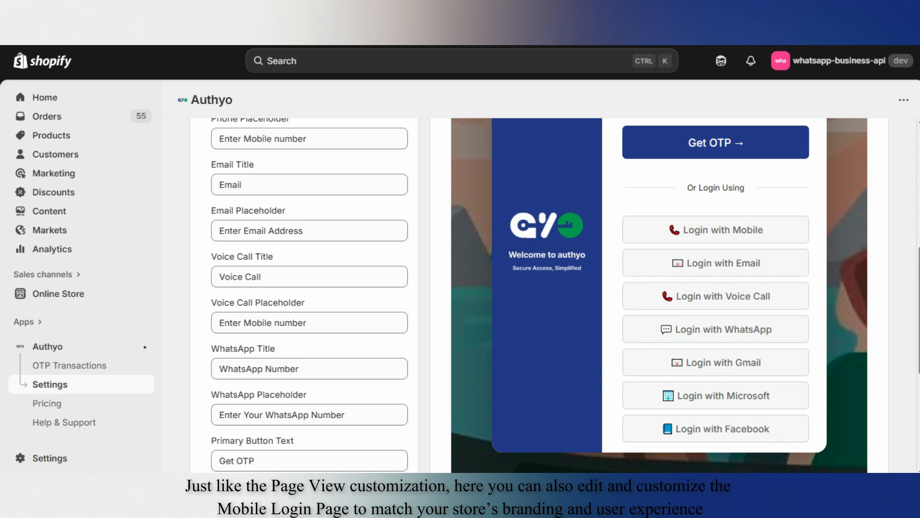
pyautogui.scroll(6, 539, 288)
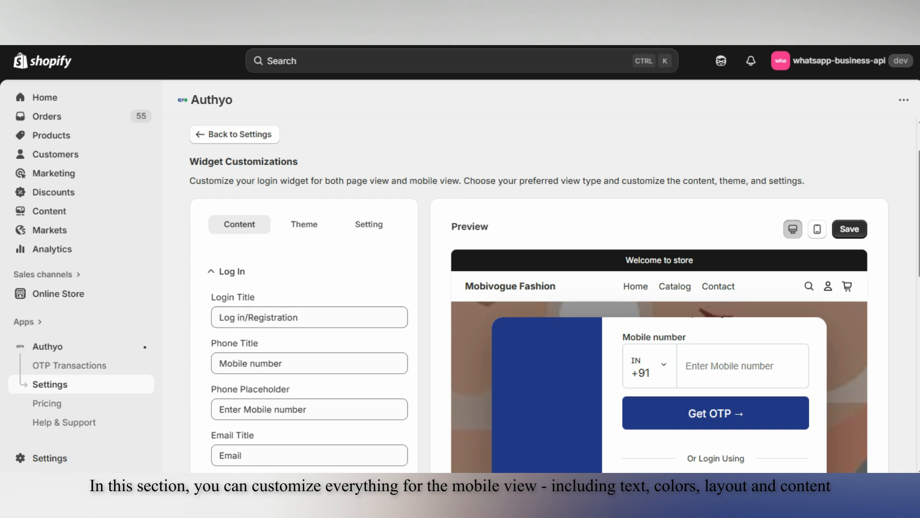
pyautogui.click(304, 223)
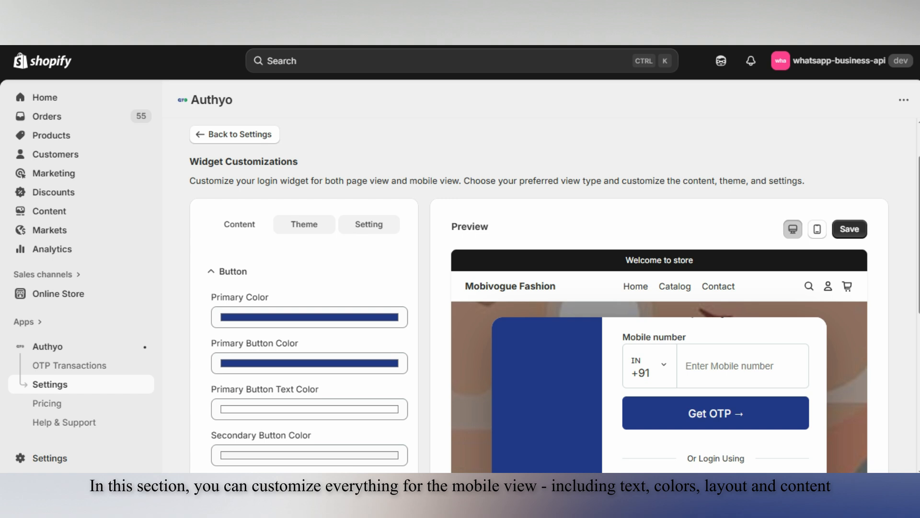
pyautogui.click(368, 224)
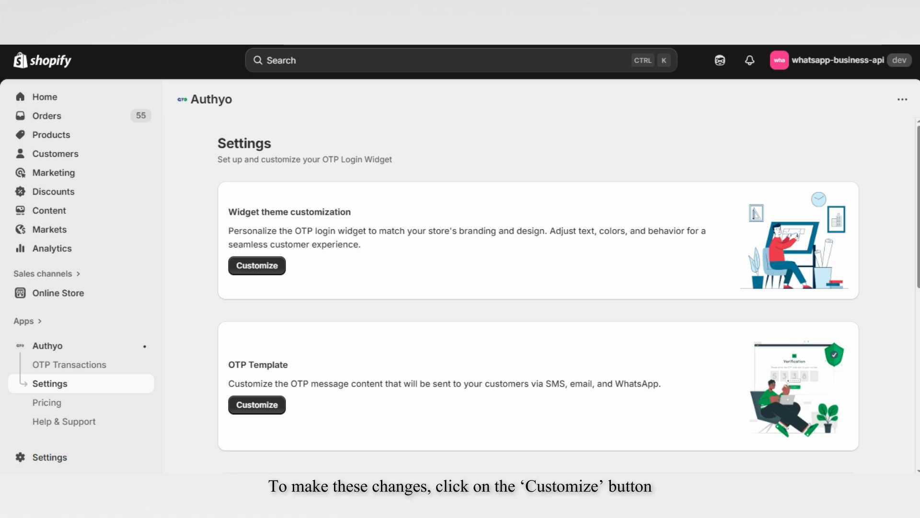
# Review the OTP Template settings (6-digit length, 60-second expiry), then return to the Authyo dashboard
pyautogui.click(257, 404)
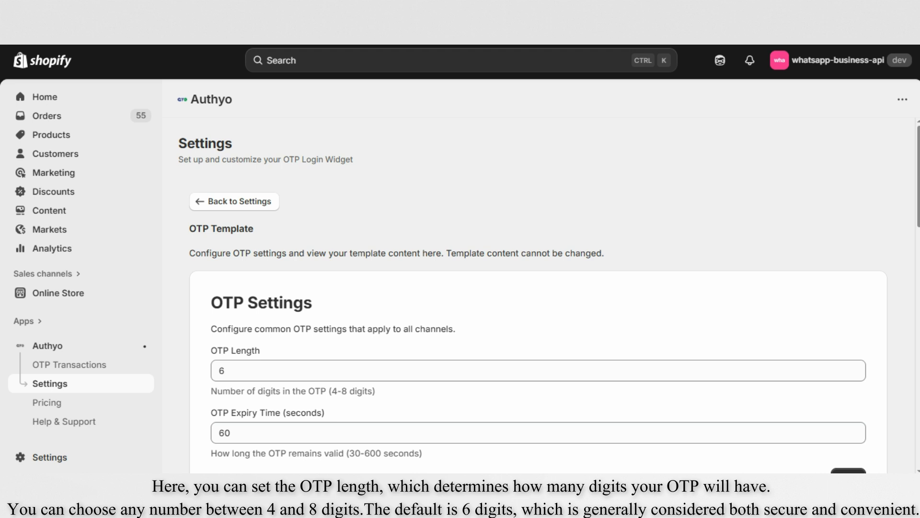
pyautogui.scroll(-2, 539, 288)
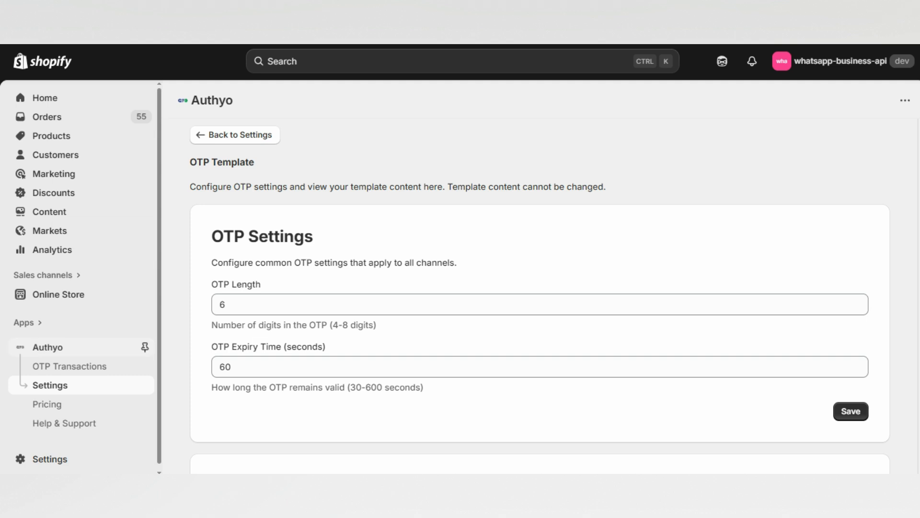
pyautogui.click(47, 347)
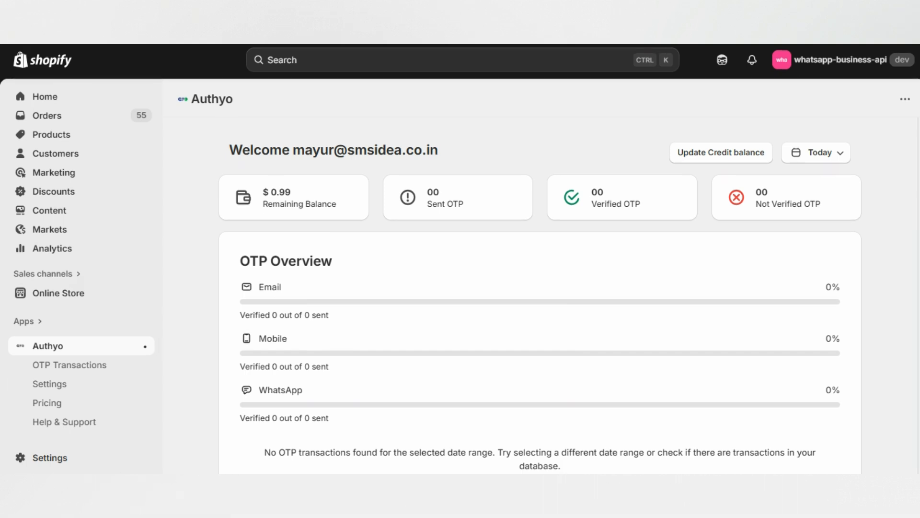
# Show the OTP Transactions log for today, which has no entries yet
pyautogui.click(70, 365)
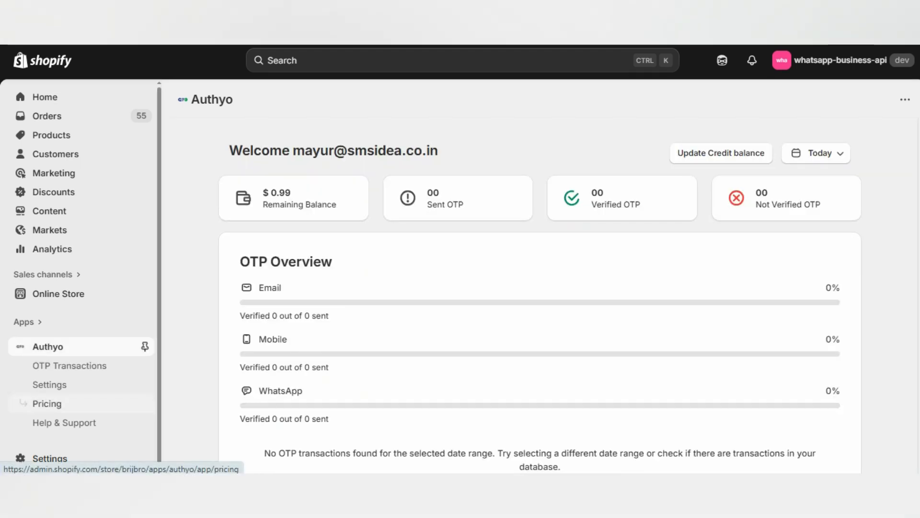
# Show Authyo's Pricing page comparing the Free, Starter, Pro and Enterprise plans
pyautogui.click(47, 404)
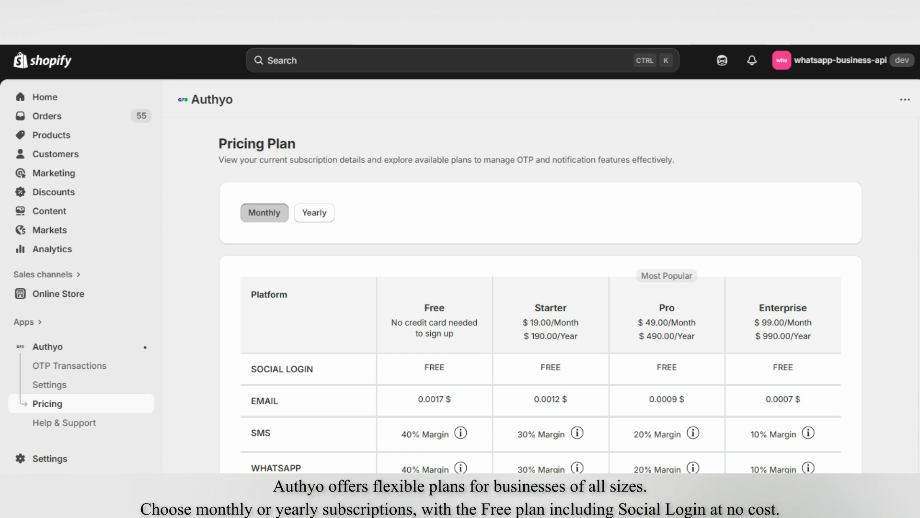
# Compare the Authyo plans at yearly prices, then go to the Help & Support contact form
pyautogui.click(314, 212)
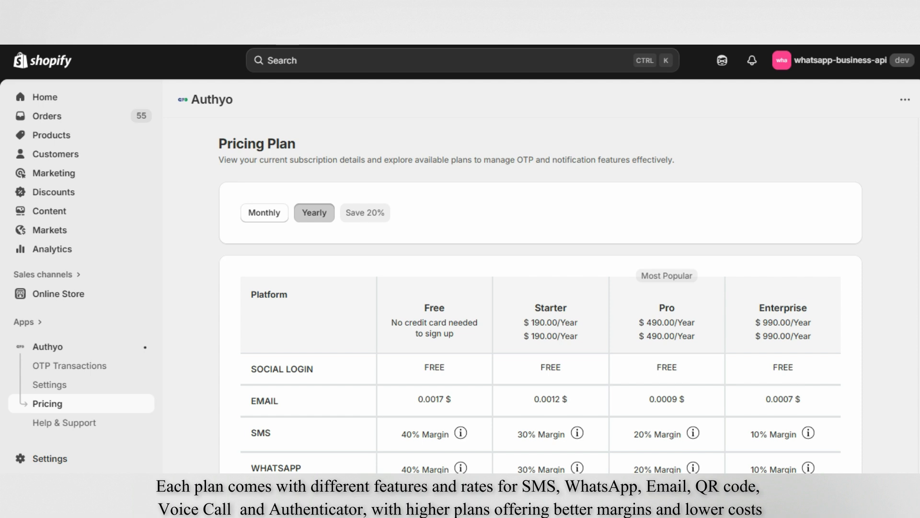
pyautogui.scroll(-2, 541, 288)
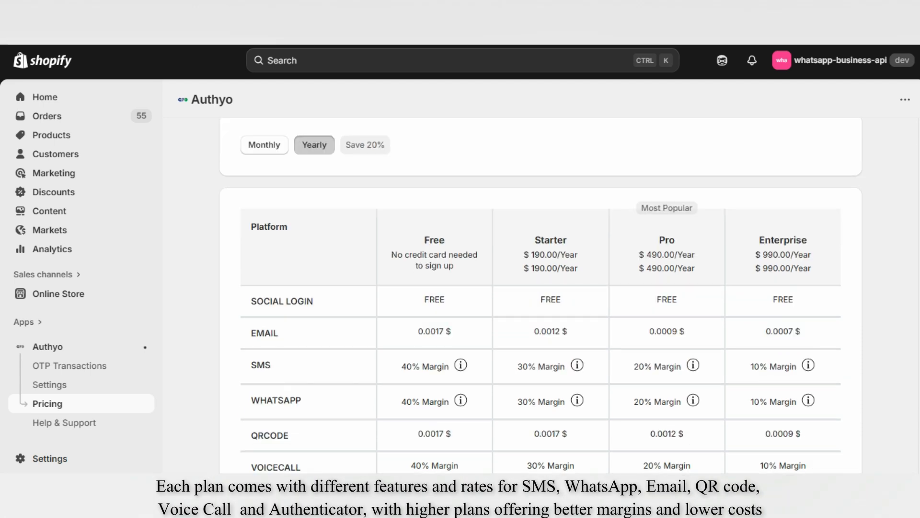
pyautogui.scroll(-2, 540, 288)
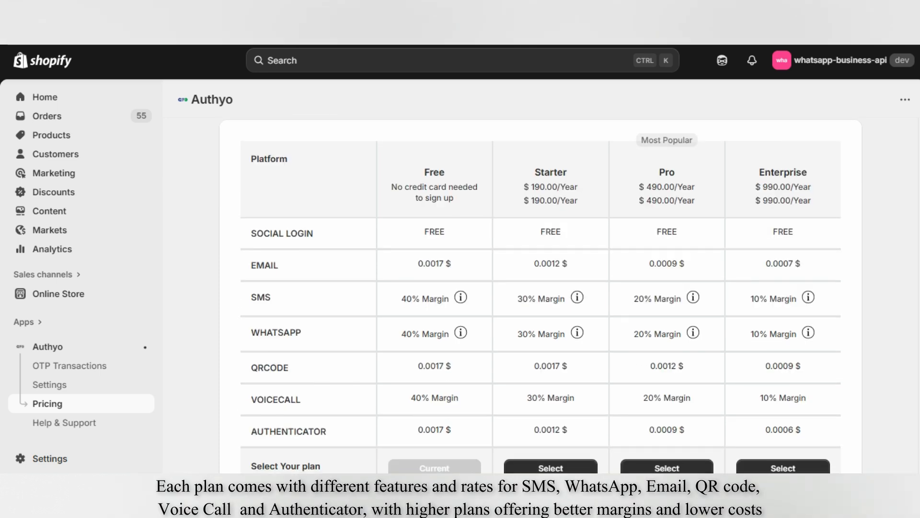
pyautogui.scroll(-1, 540, 288)
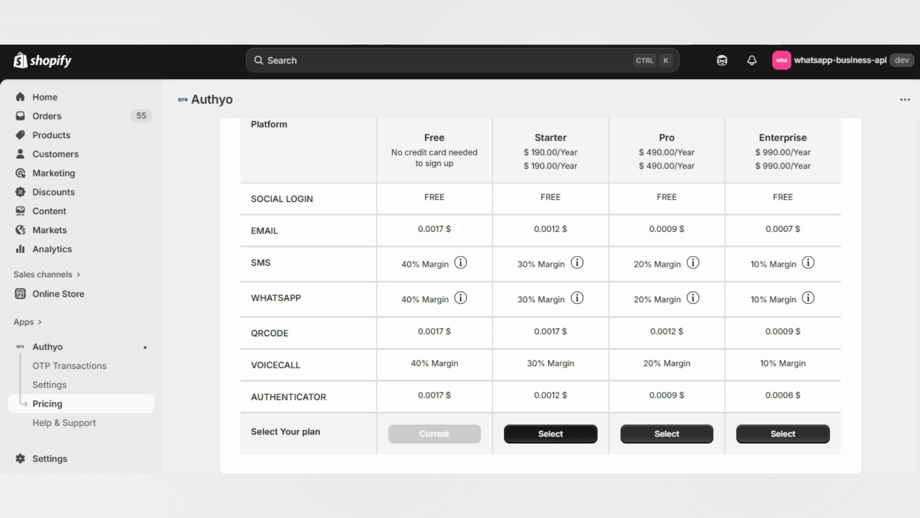
pyautogui.click(65, 422)
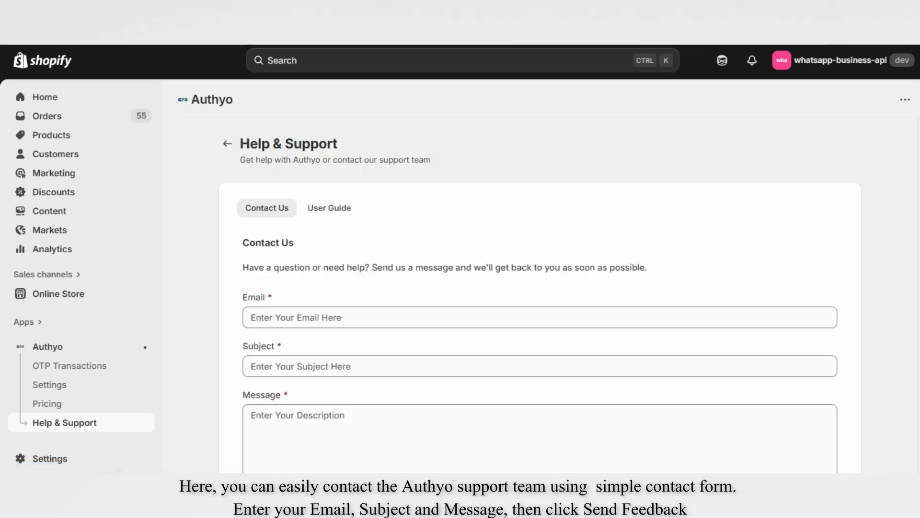
# Read the User Guide's setup steps, customer login flow and troubleshooting questions
pyautogui.scroll(-2, 539, 288)
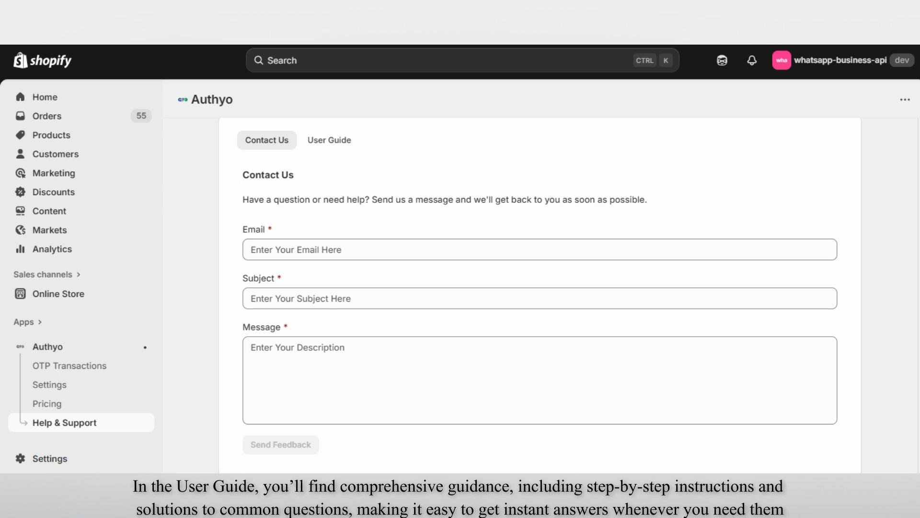
pyautogui.click(329, 140)
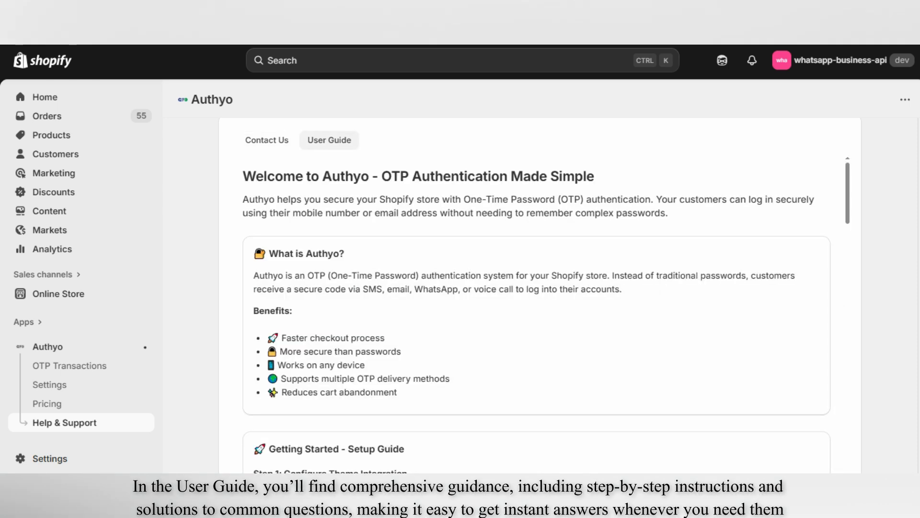
pyautogui.scroll(-15, 537, 307)
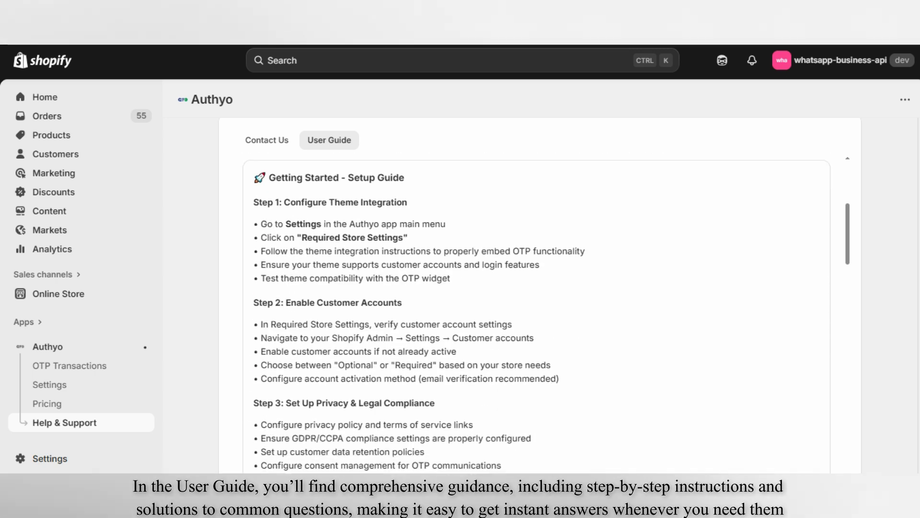
pyautogui.scroll(-20, 536, 306)
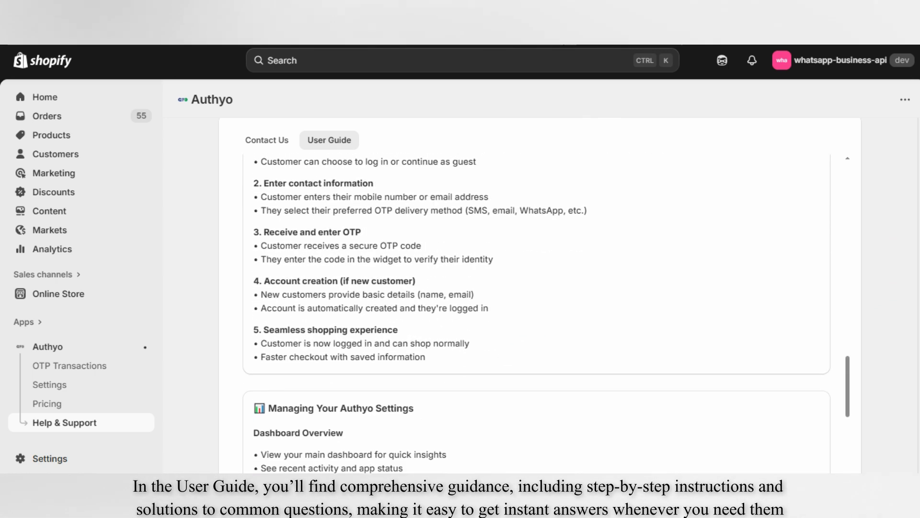
pyautogui.scroll(-12, 537, 307)
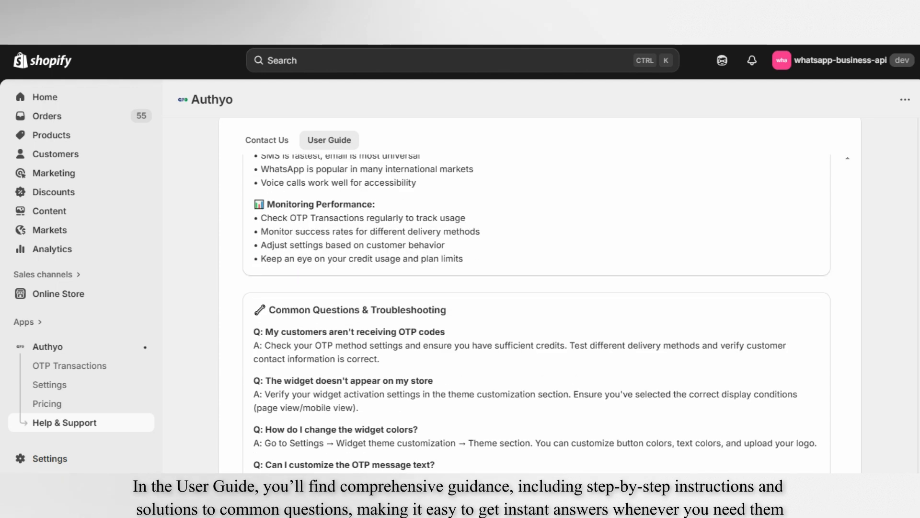